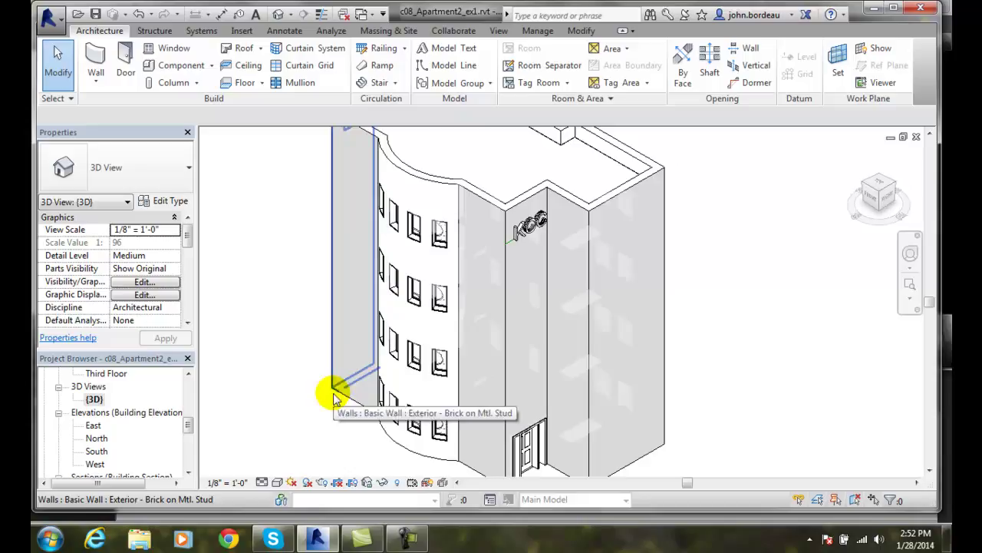
Step: Place a horizontal Cornice wall sweep about 10'-6" above the first floor, continuing across the front, curved and side walls
click(98, 88)
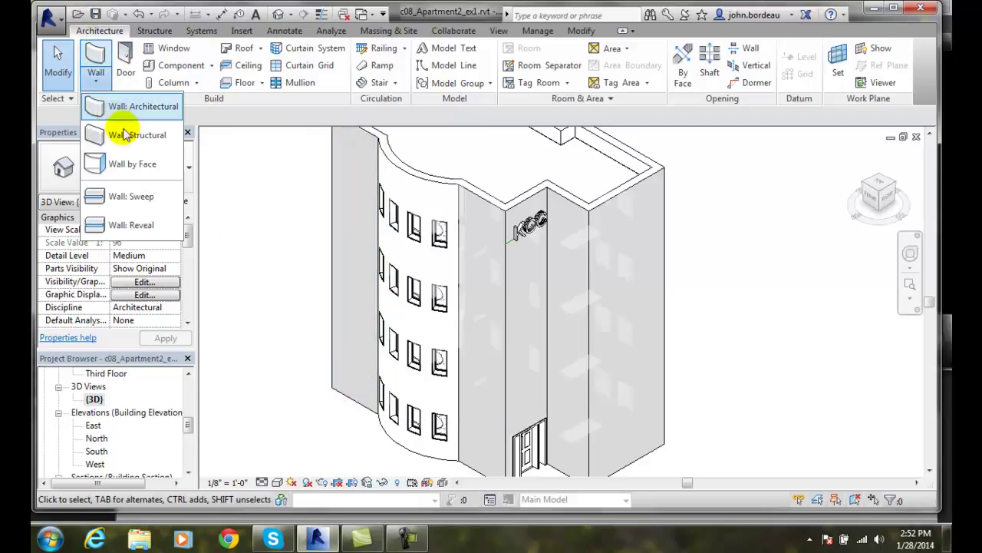
click(131, 197)
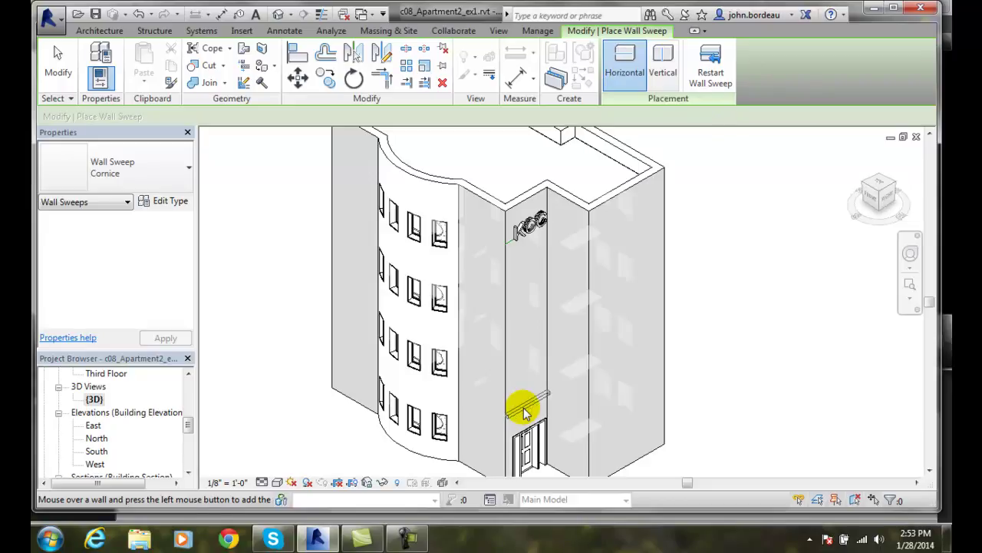
click(523, 413)
click(569, 429)
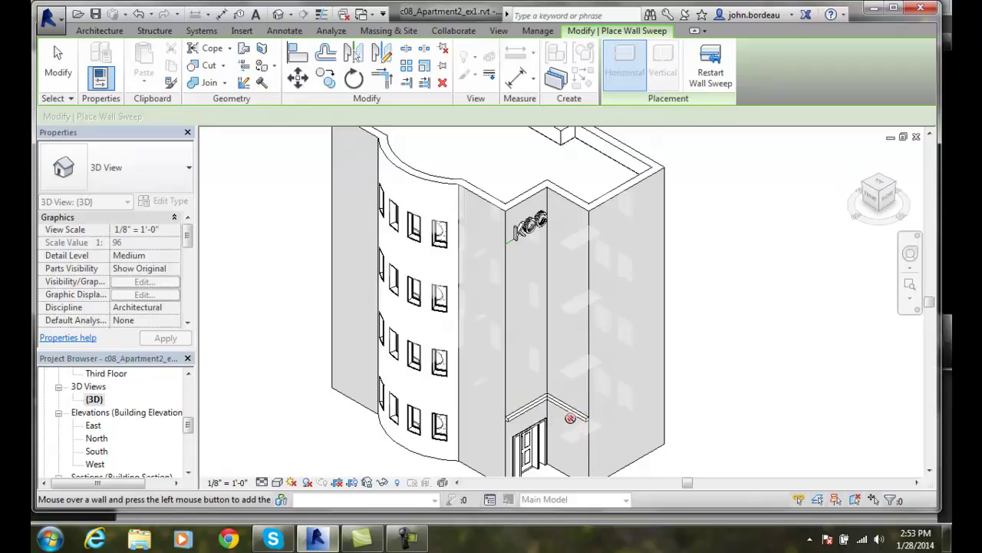
click(614, 418)
click(614, 418)
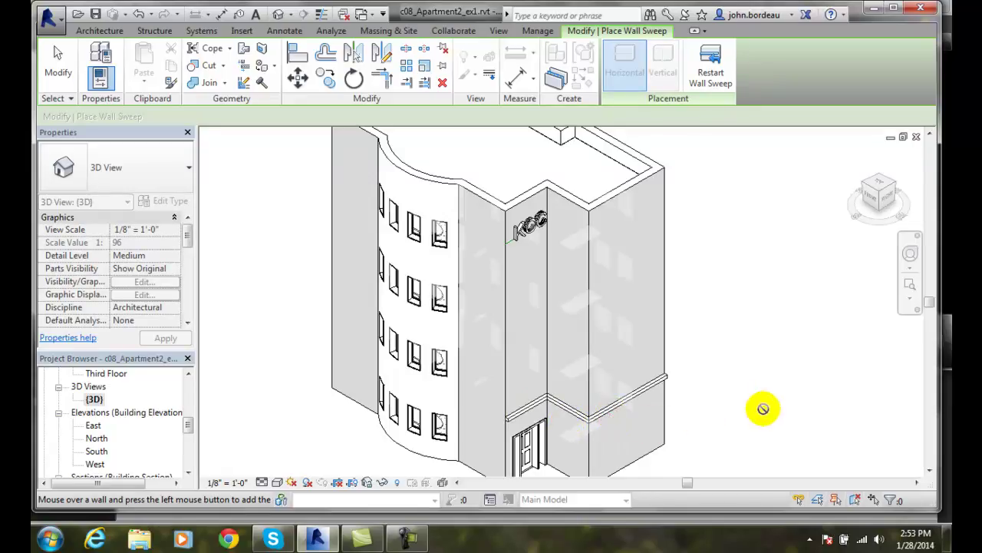
click(495, 422)
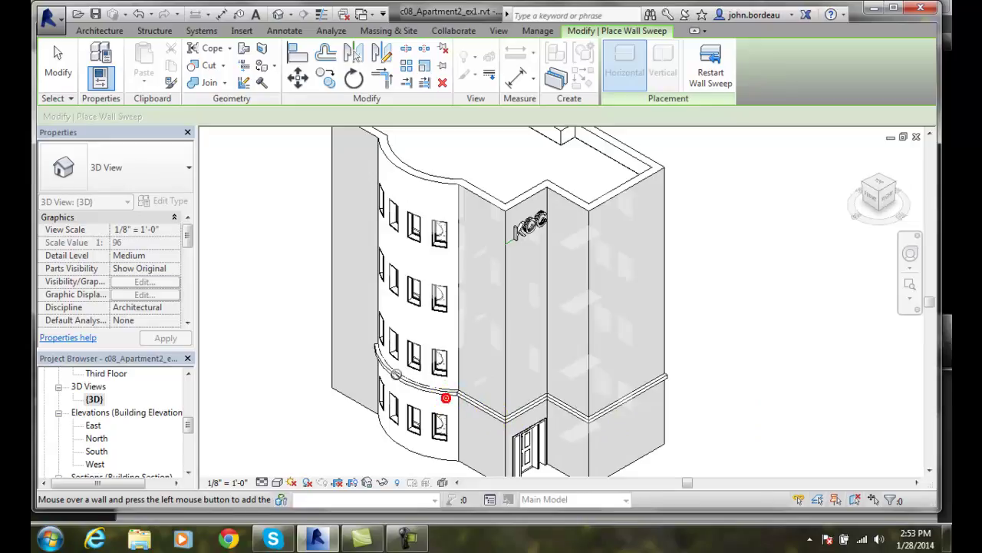
click(369, 349)
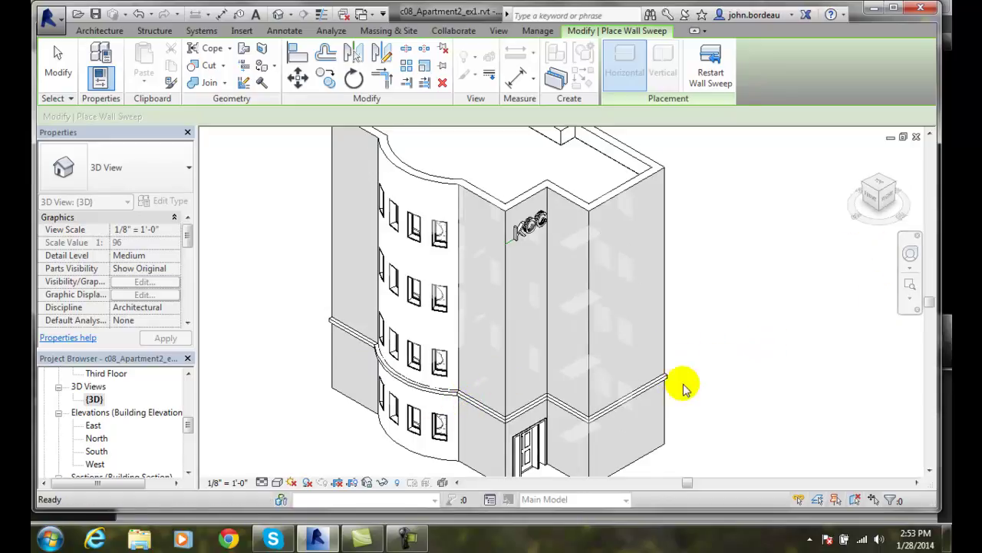
key(Escape)
key(Escape)
click(697, 407)
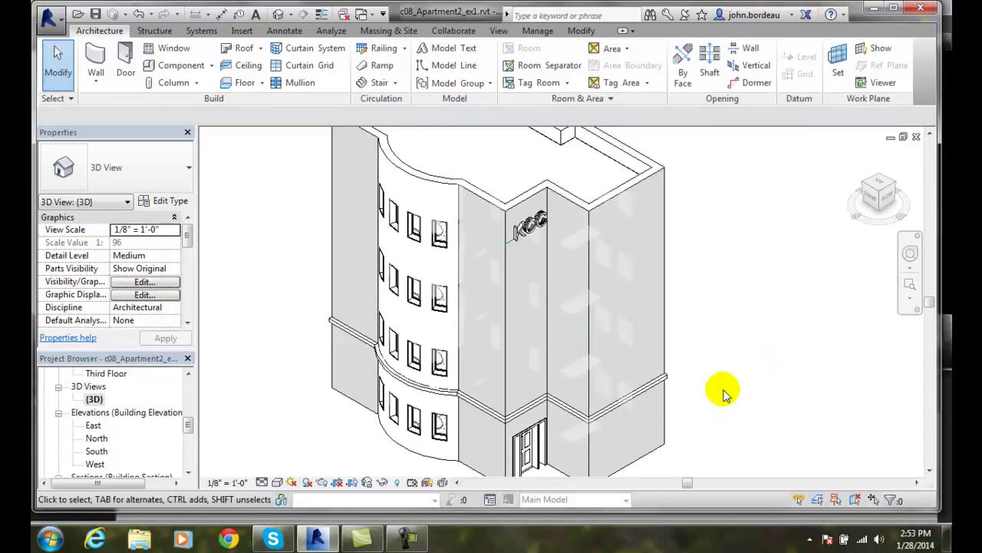
Step: Set the cornice sweep's height above the First Floor level to 10'
click(636, 407)
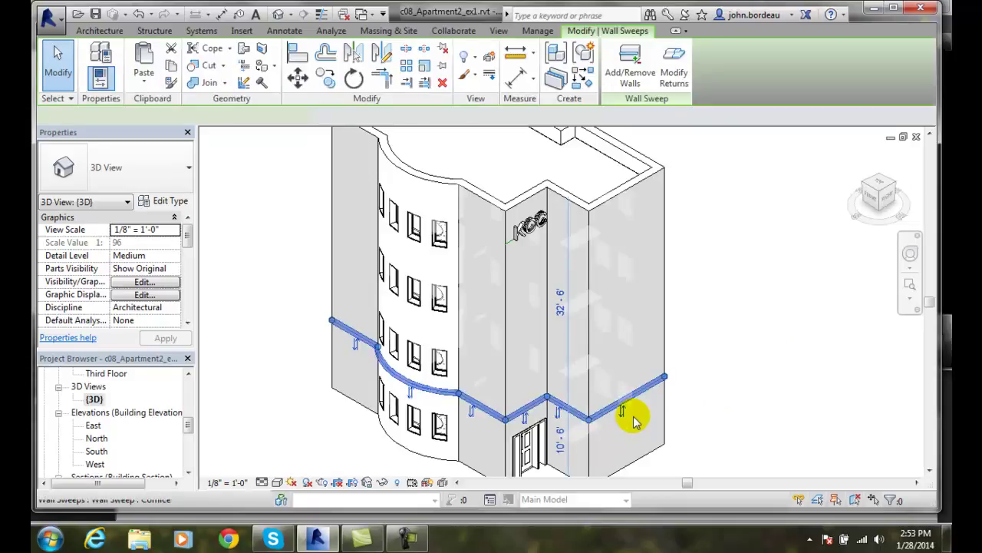
click(561, 446)
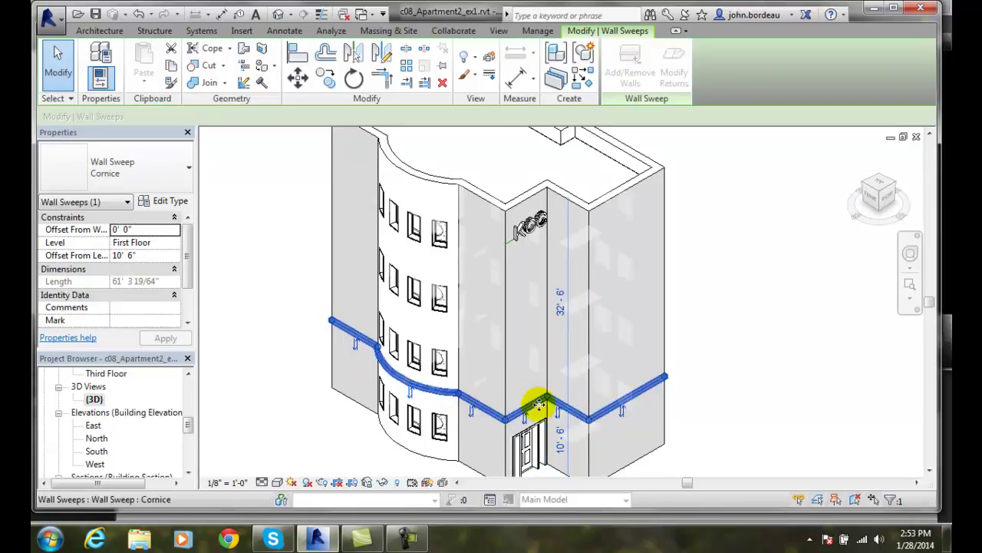
click(562, 435)
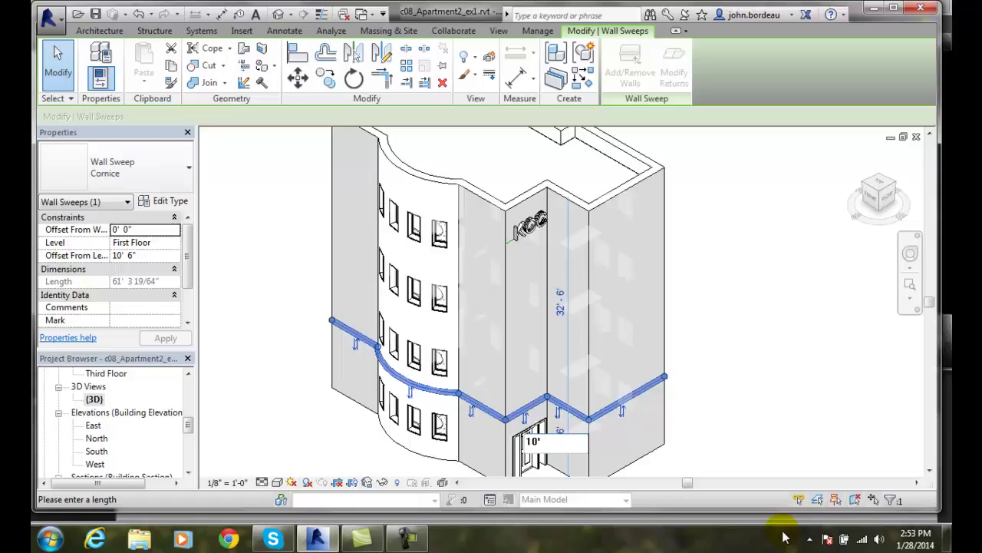
key(Return)
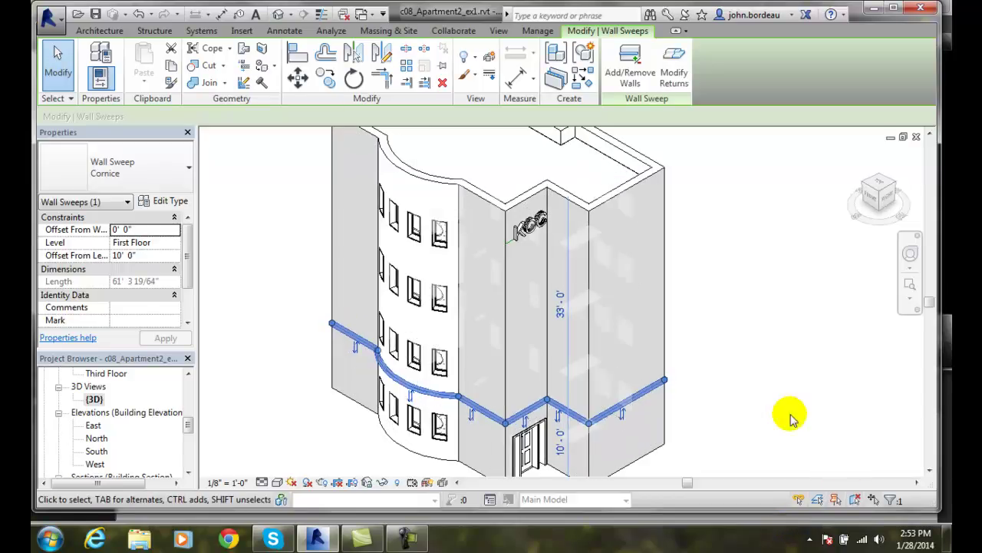
key(Escape)
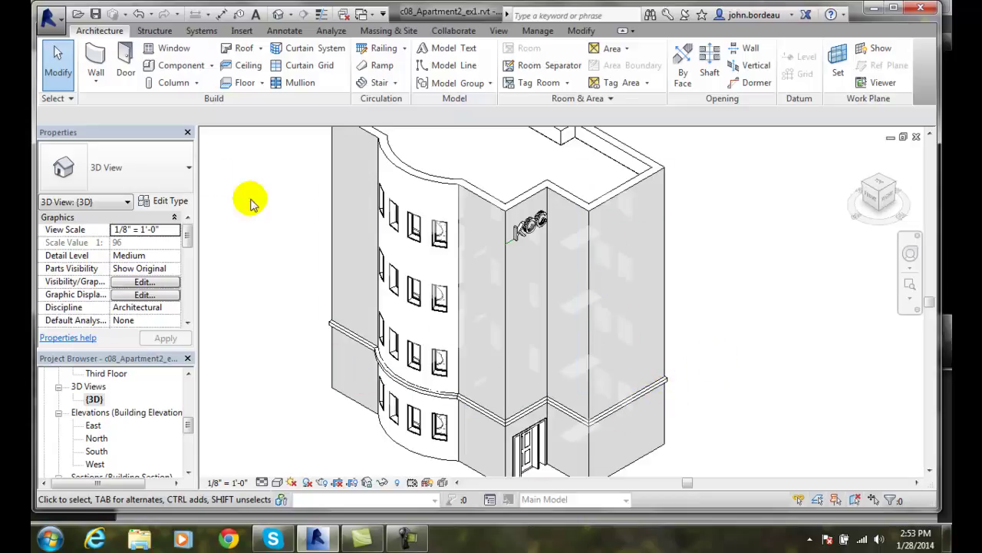
Step: Add a second horizontal Cornice wall sweep around the same walls, about 17'-6" above the first floor
click(94, 85)
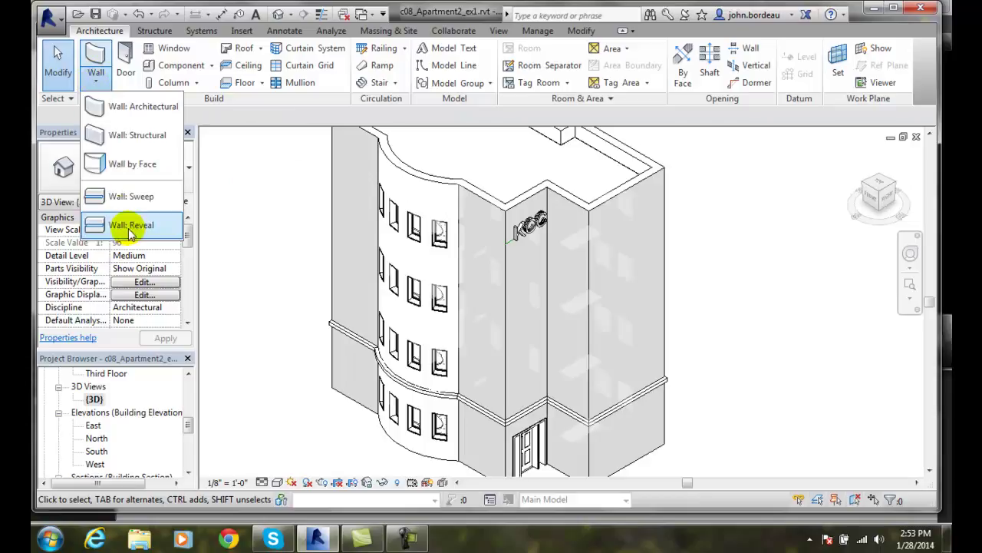
click(134, 195)
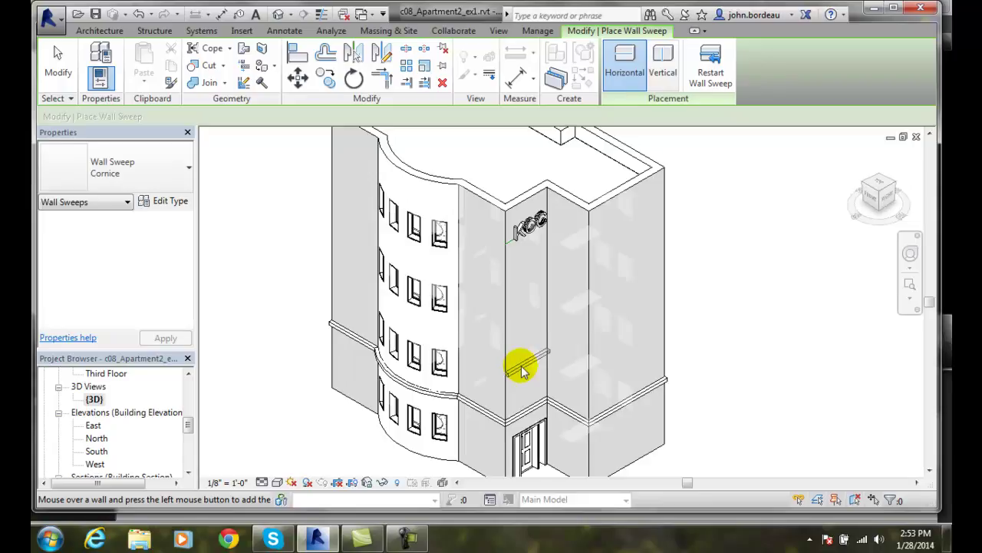
click(579, 361)
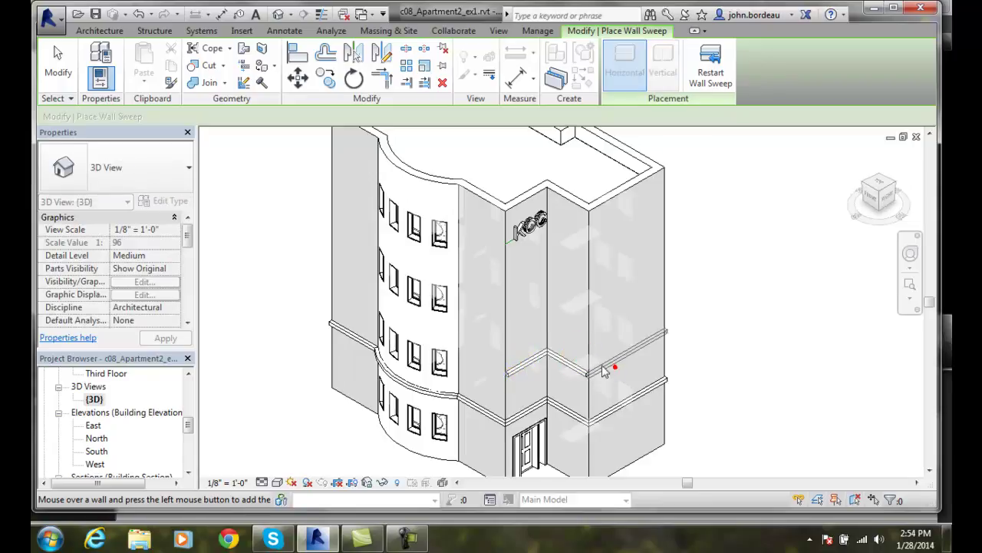
click(496, 369)
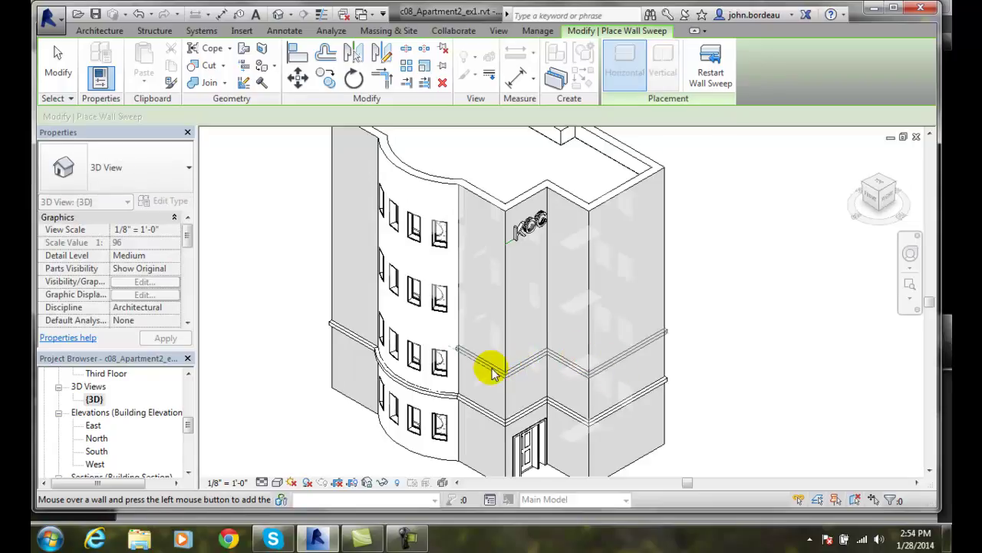
click(350, 302)
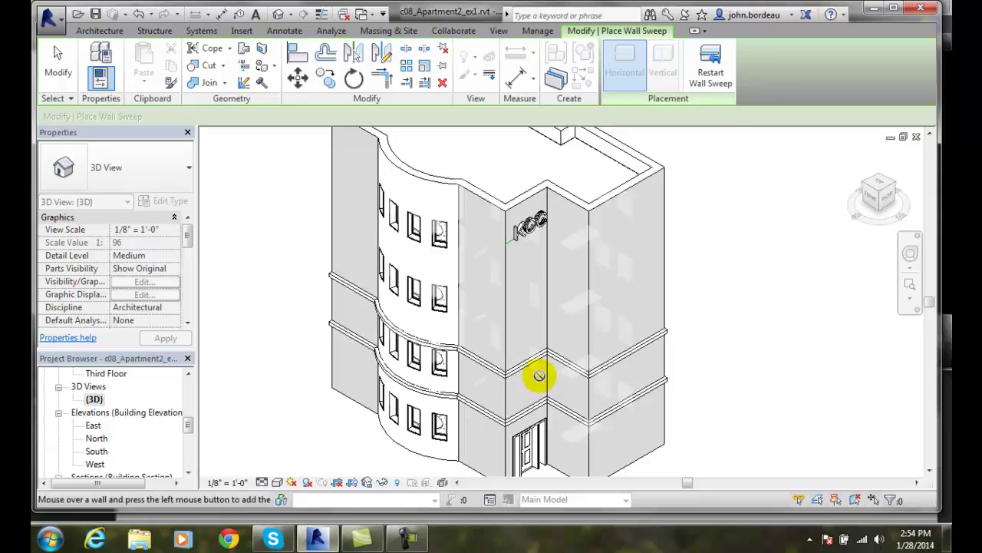
key(Escape)
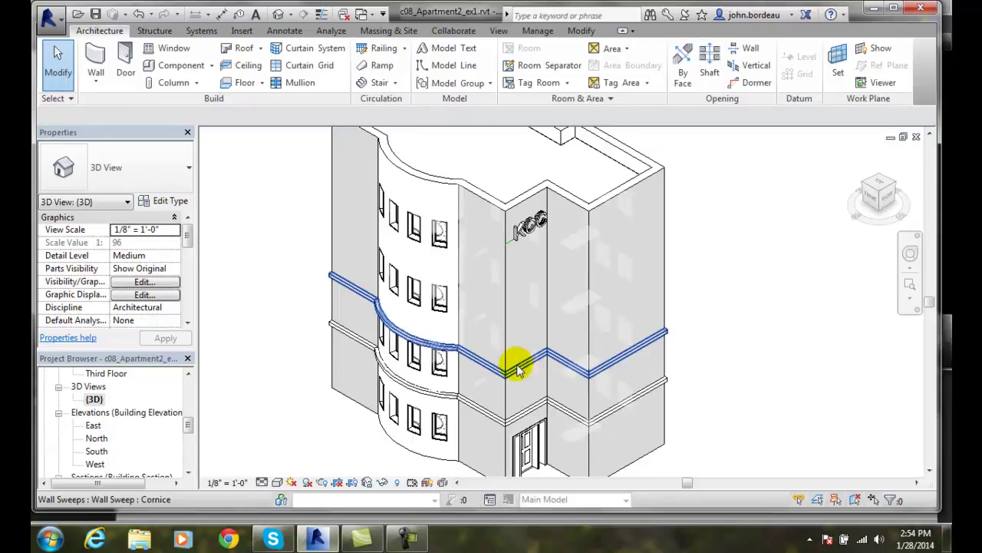
Step: Set the upper cornice sweep's height above the First Floor level to 20'
click(515, 374)
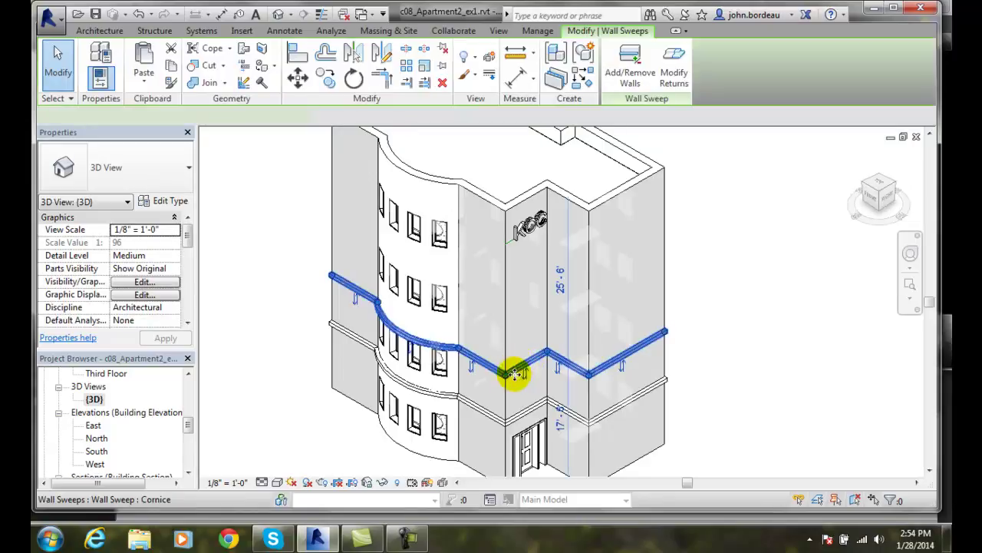
click(556, 412)
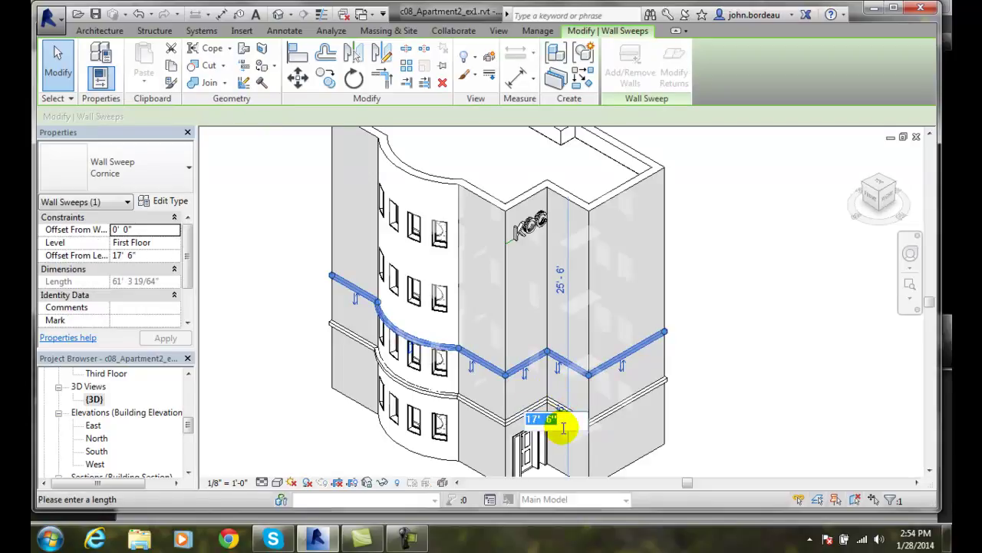
text(20')
key(Return)
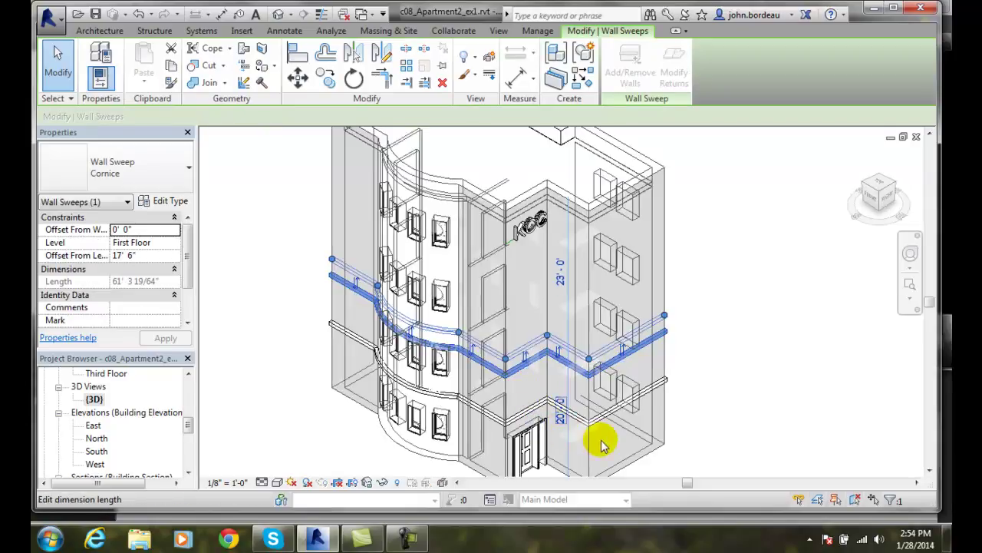
key(Escape)
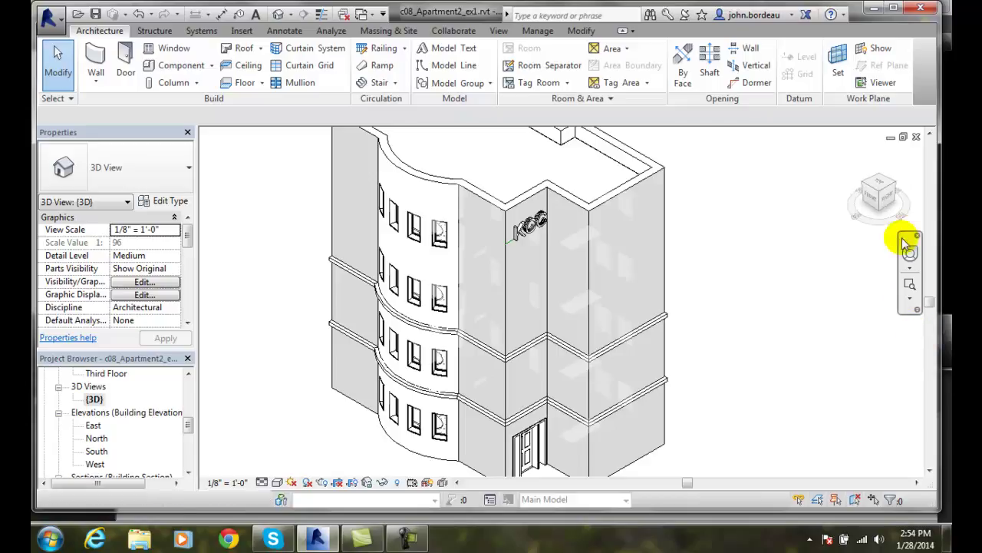
Step: Place a vertical Cornice wall sweep on the middle section of the building's back wall, between its two columns of windows
click(895, 193)
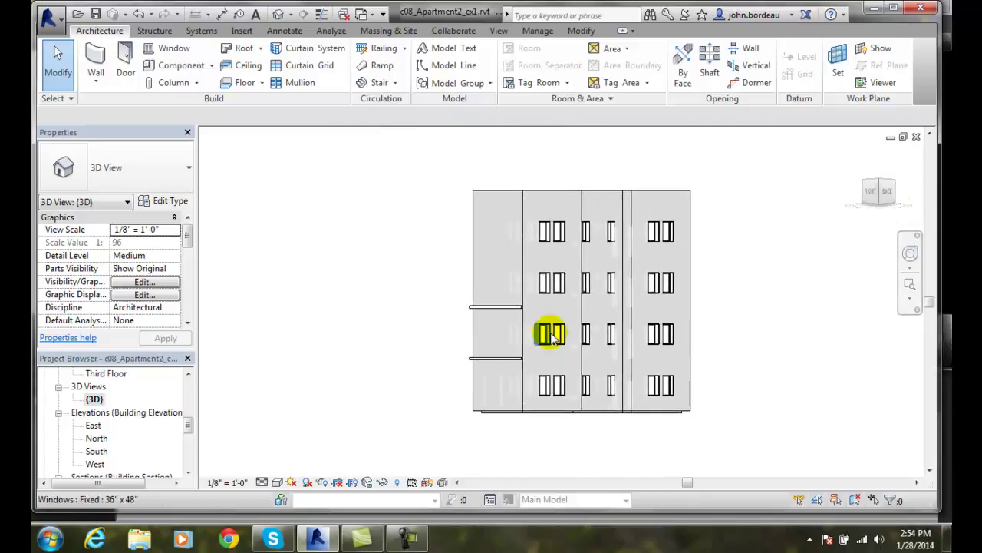
scroll(541, 346, up, 3)
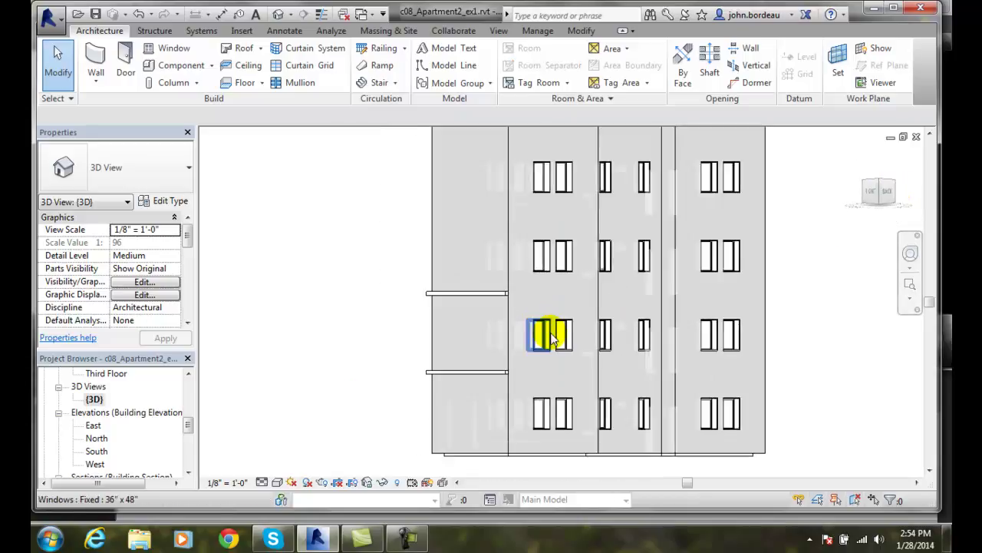
click(889, 192)
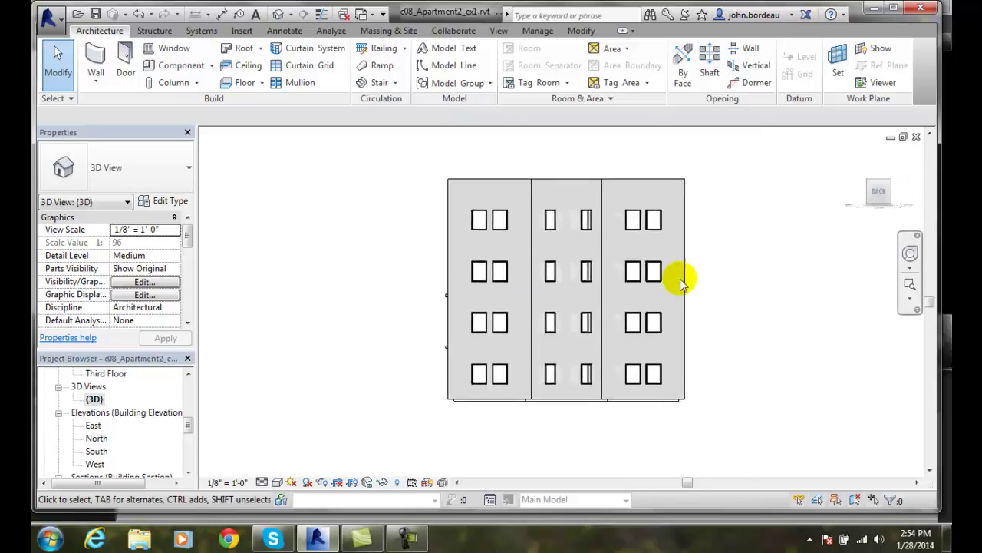
scroll(578, 332, up, 3)
scroll(580, 334, up, 1)
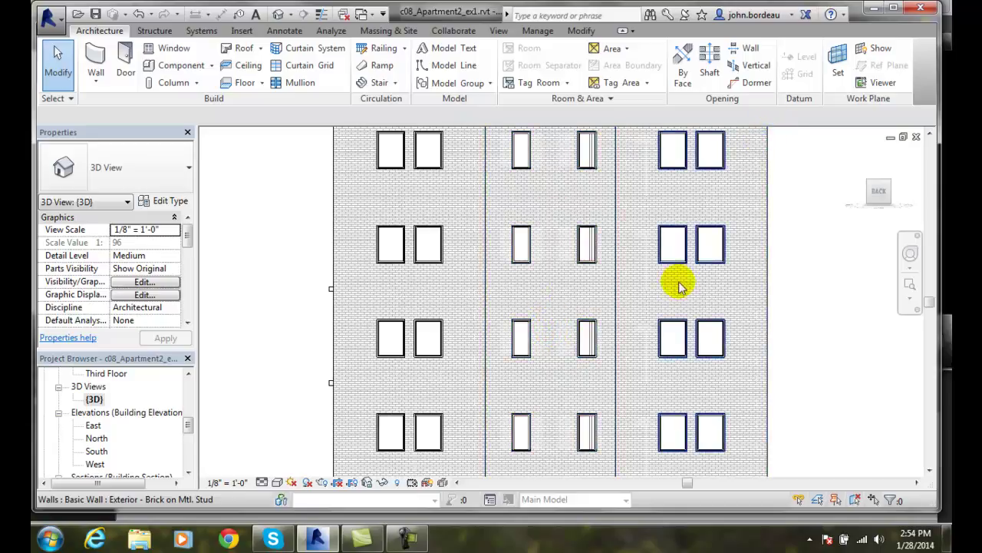
click(96, 83)
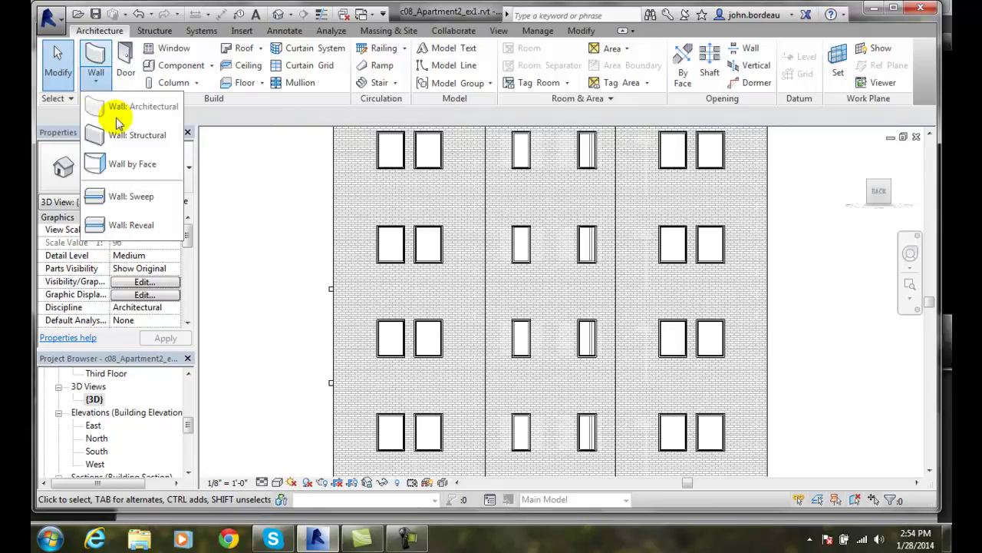
click(130, 196)
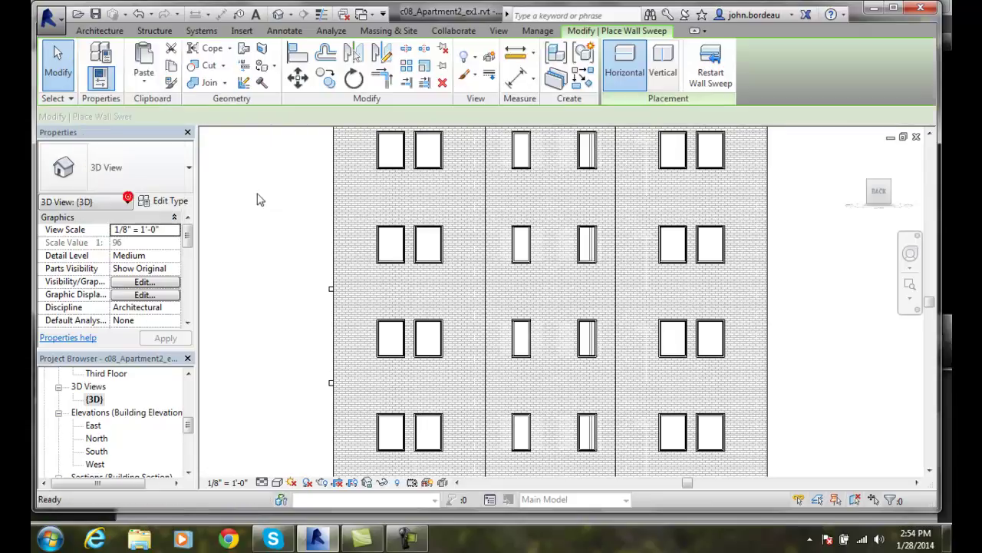
click(662, 73)
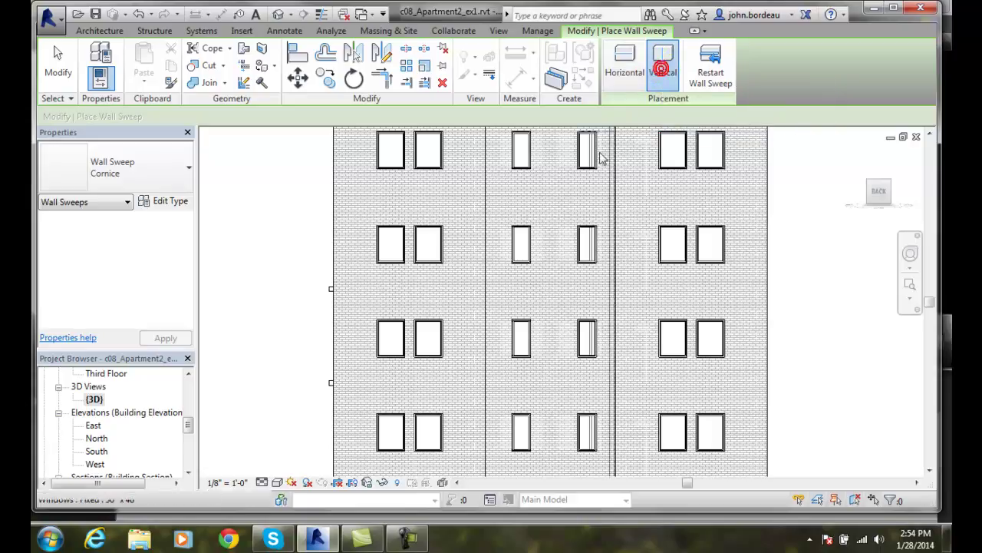
click(557, 206)
click(735, 272)
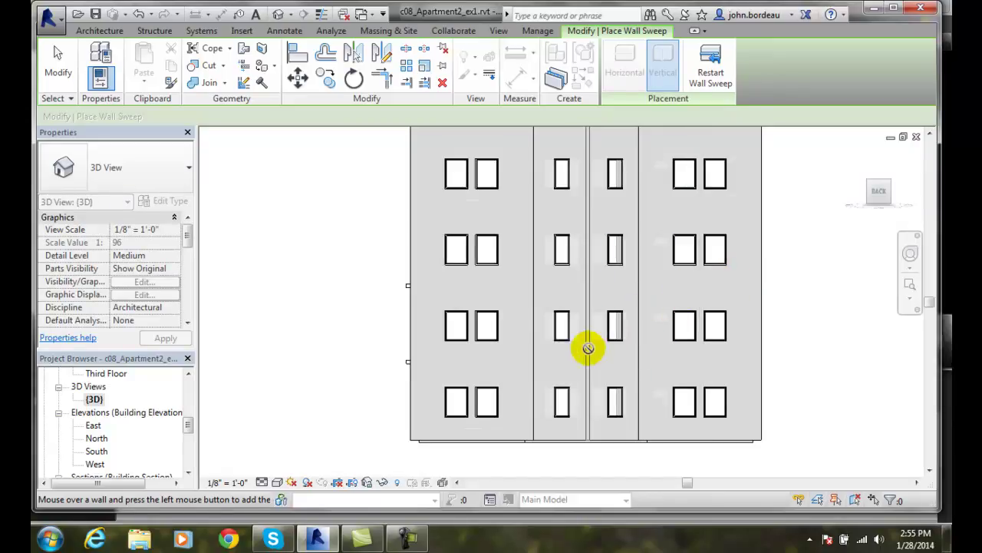
key(Escape)
key(Escape)
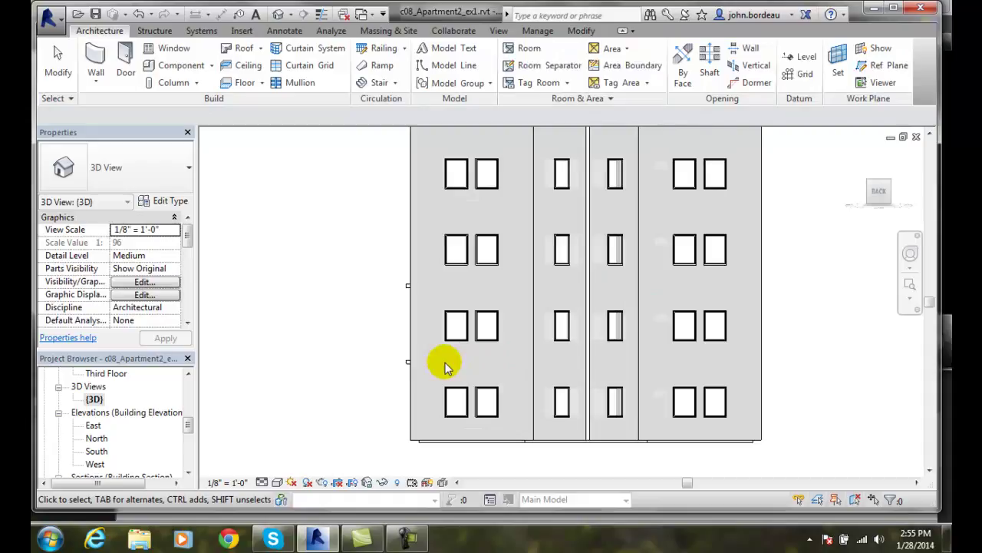
Step: Return to the isometric view of the building's front corner and fit the whole model in the view
click(857, 155)
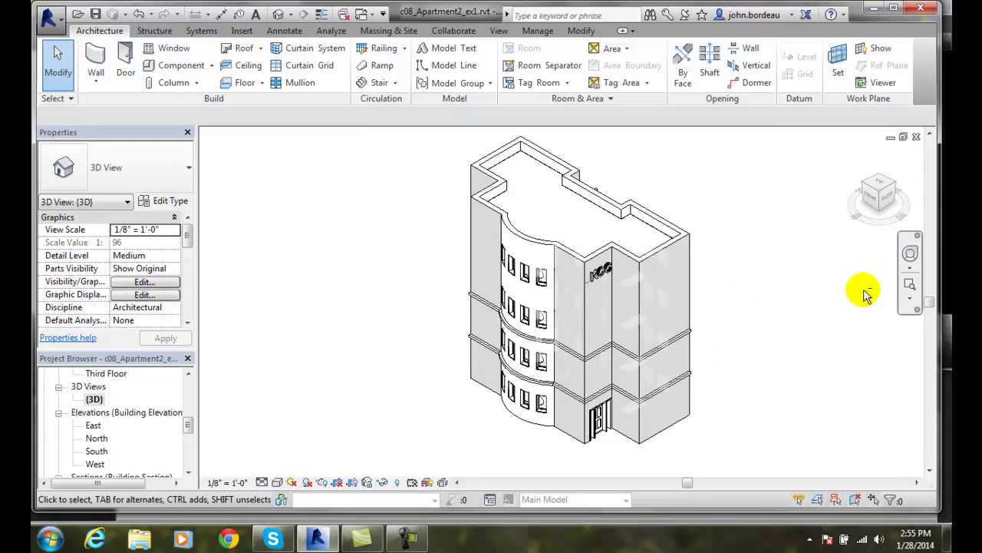
scroll(858, 302, up, 5)
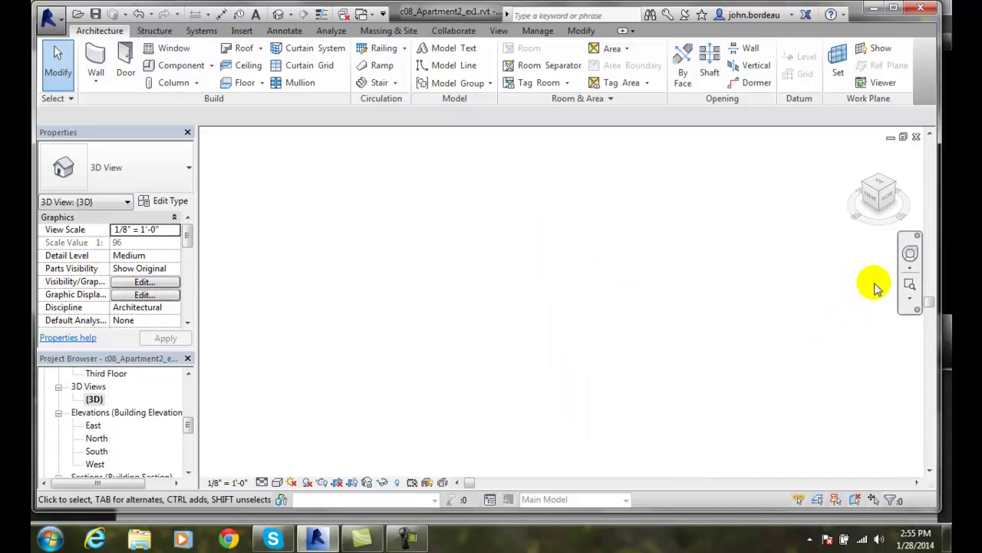
click(913, 299)
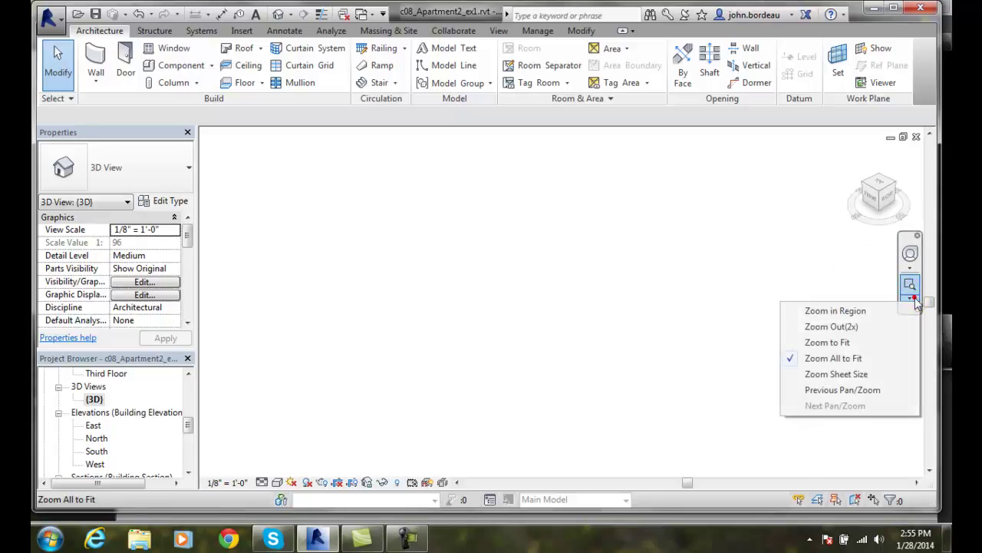
click(854, 327)
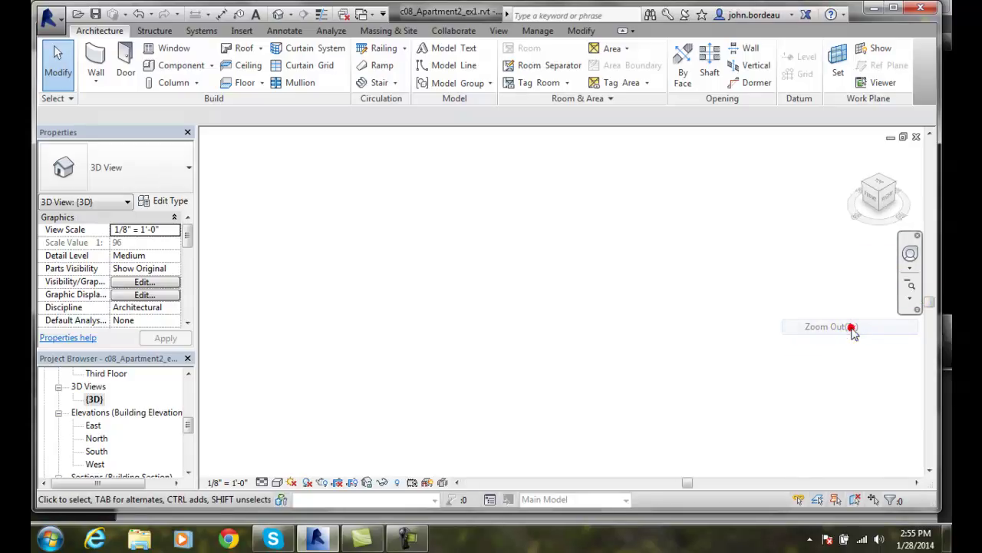
click(911, 271)
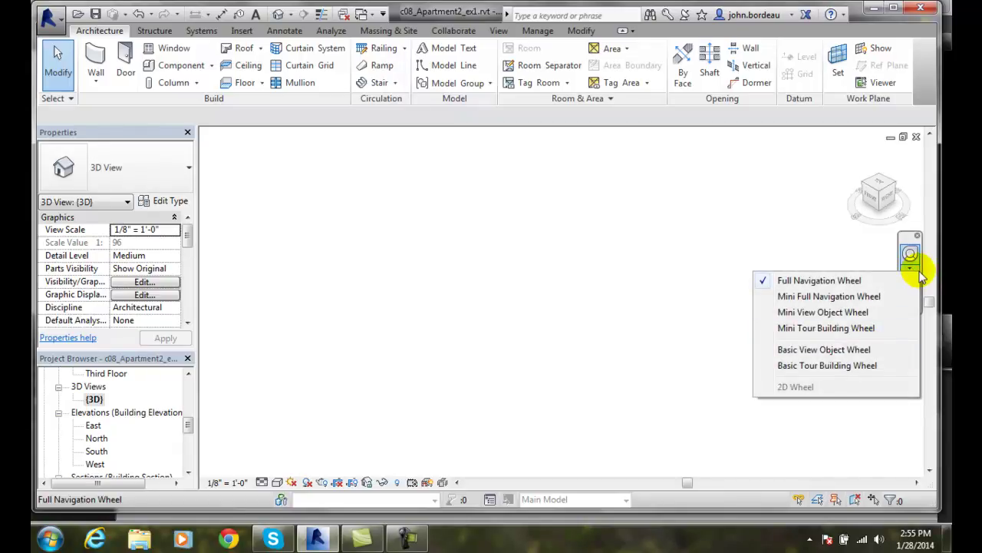
click(921, 276)
click(911, 300)
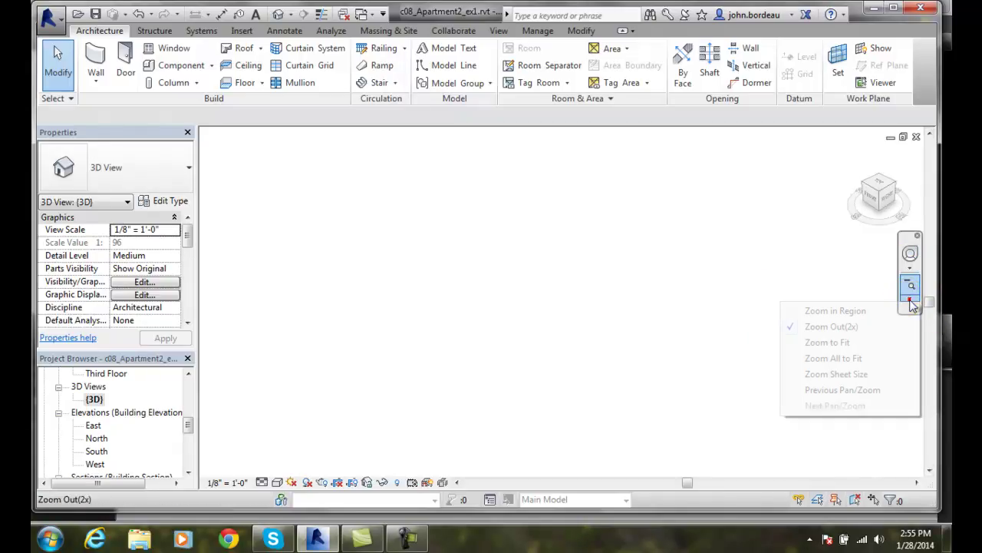
click(846, 343)
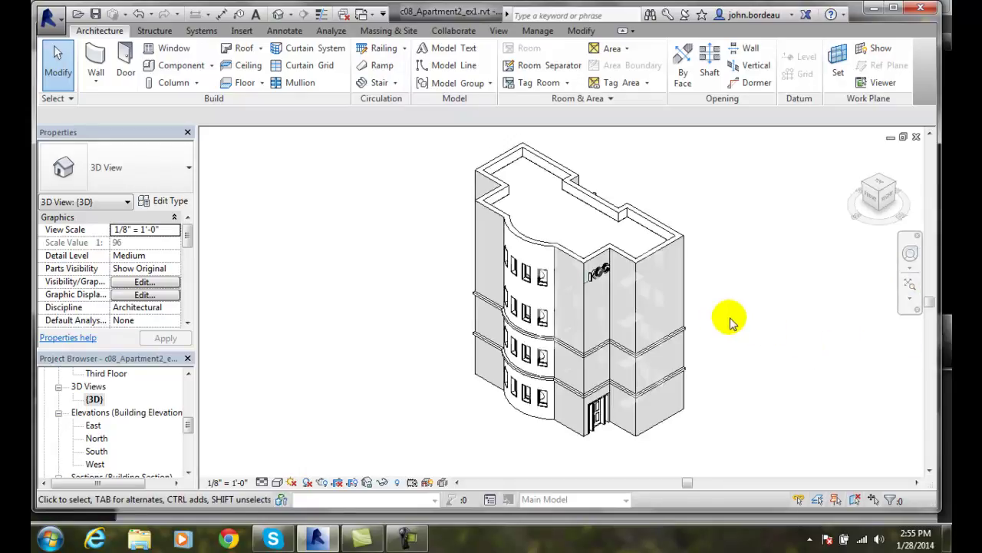
Step: Select the upper cornice sweep on the front walls for editing
scroll(729, 322, up, 3)
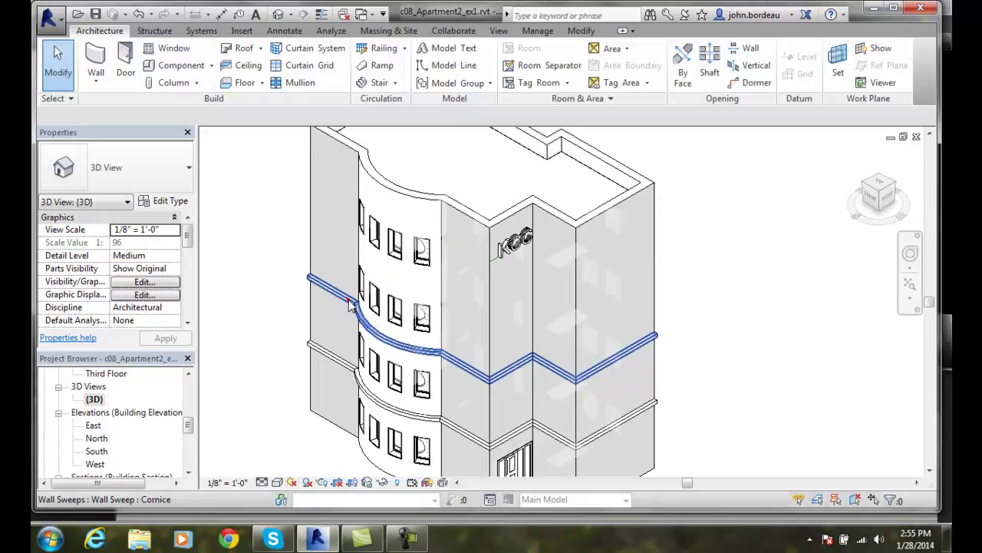
click(361, 322)
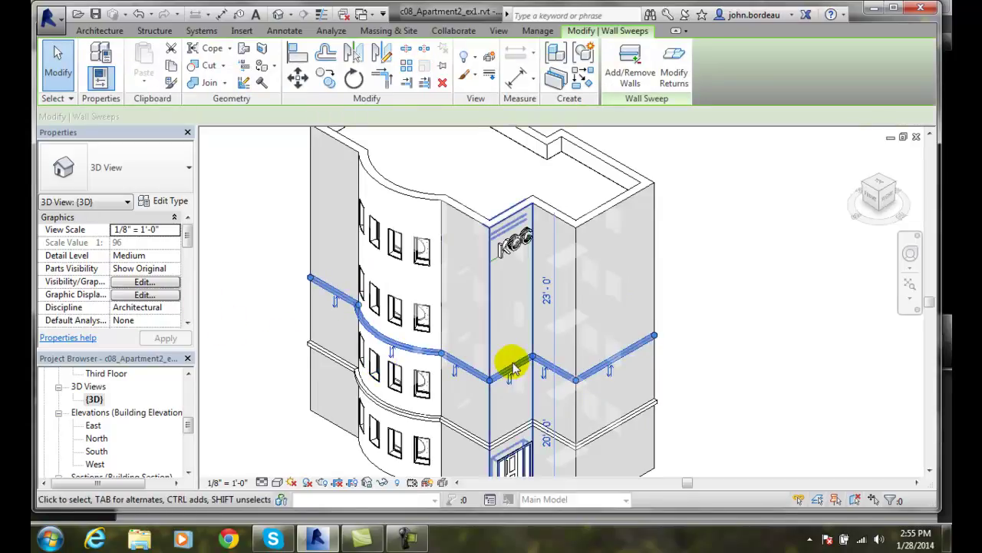